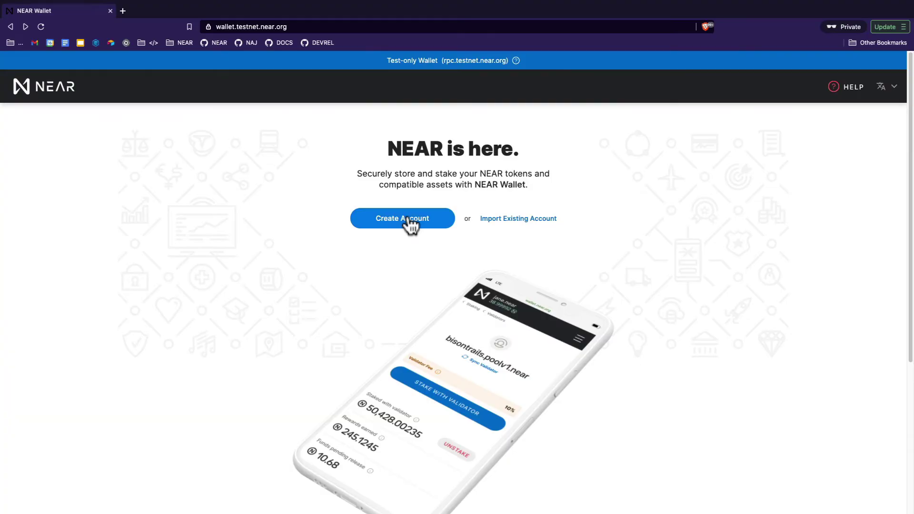
Reserve the account ID ex3.testnet and choose Ledger Nano S or X for security
left_click(402, 218)
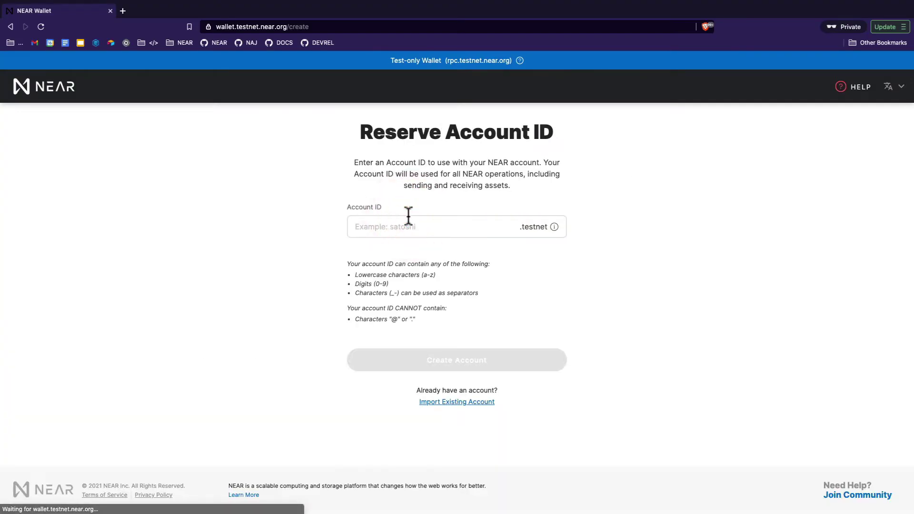
left_click(410, 228)
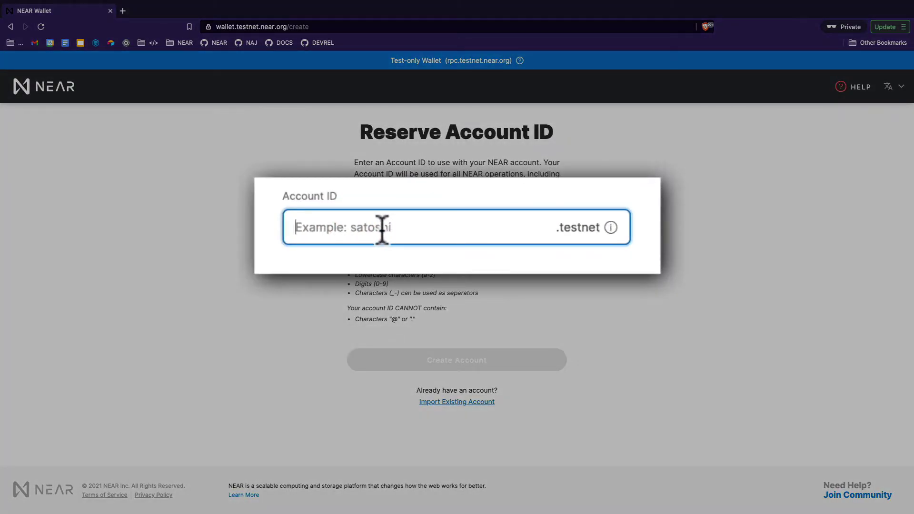
type("ex3")
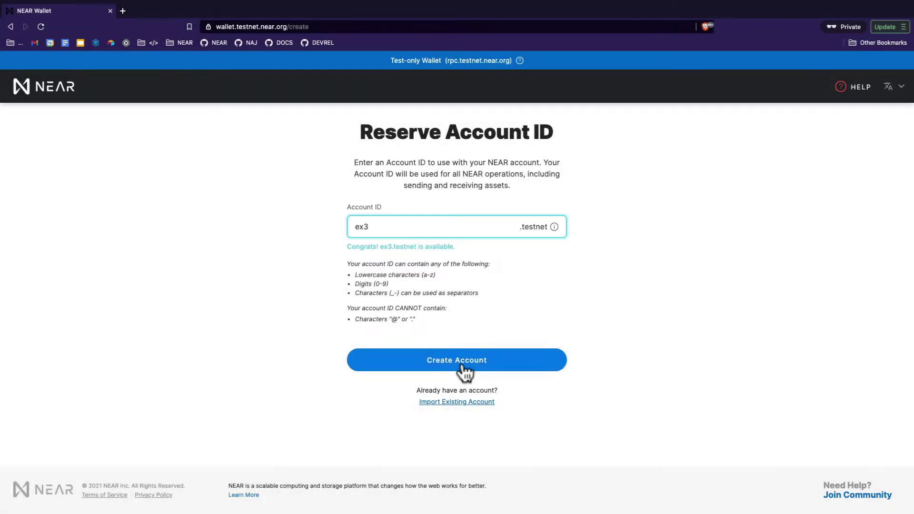
left_click(467, 365)
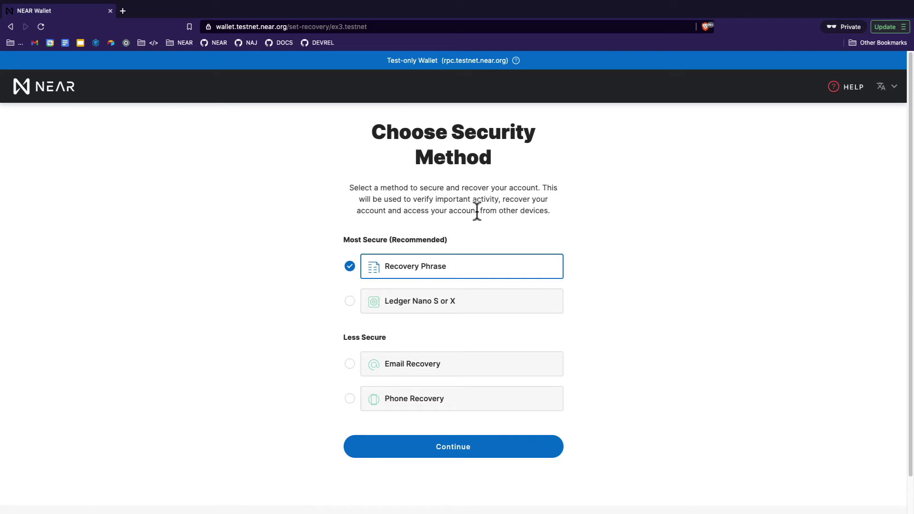
left_click(350, 300)
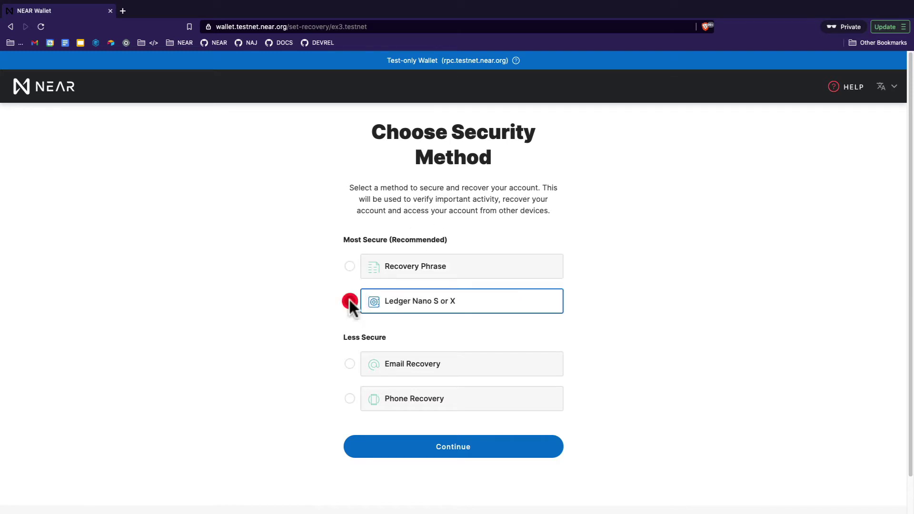
left_click(466, 450)
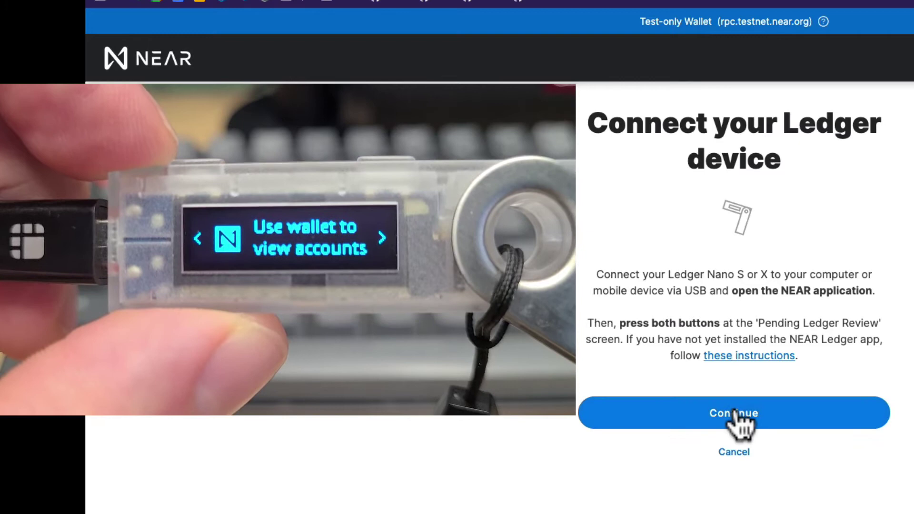
Start connecting the Ledger device so it can share its public key
left_click(736, 413)
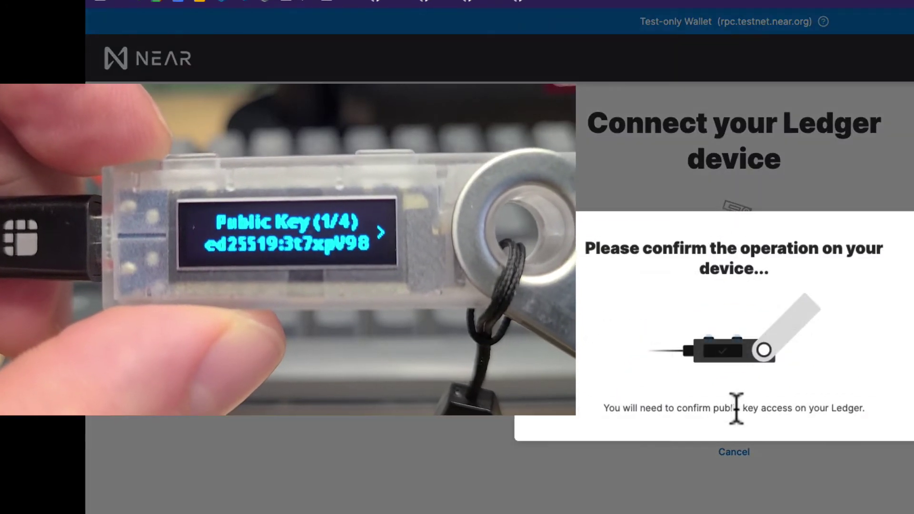